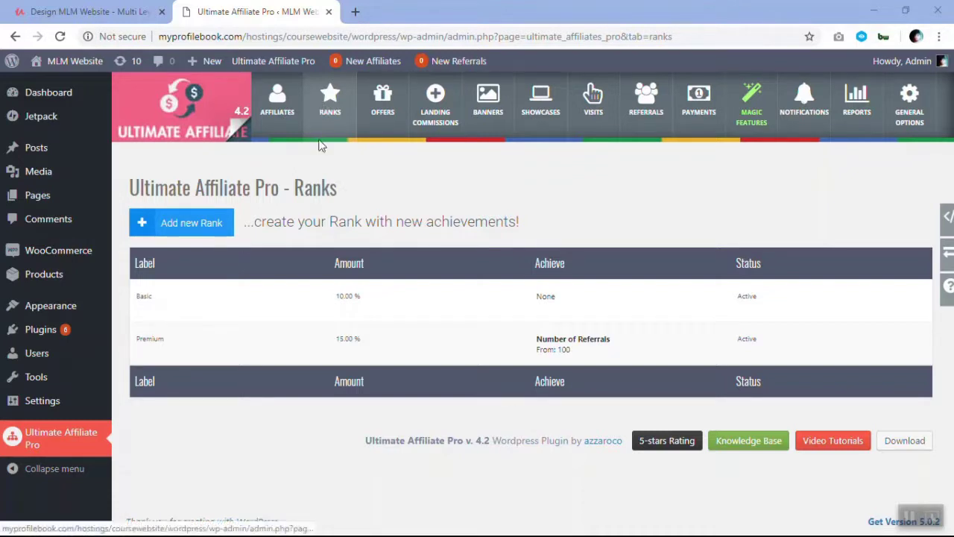
- Review the existing Basic rank and Premium's 100-referral requirement in the Ranks list
mouse_move(234, 288)
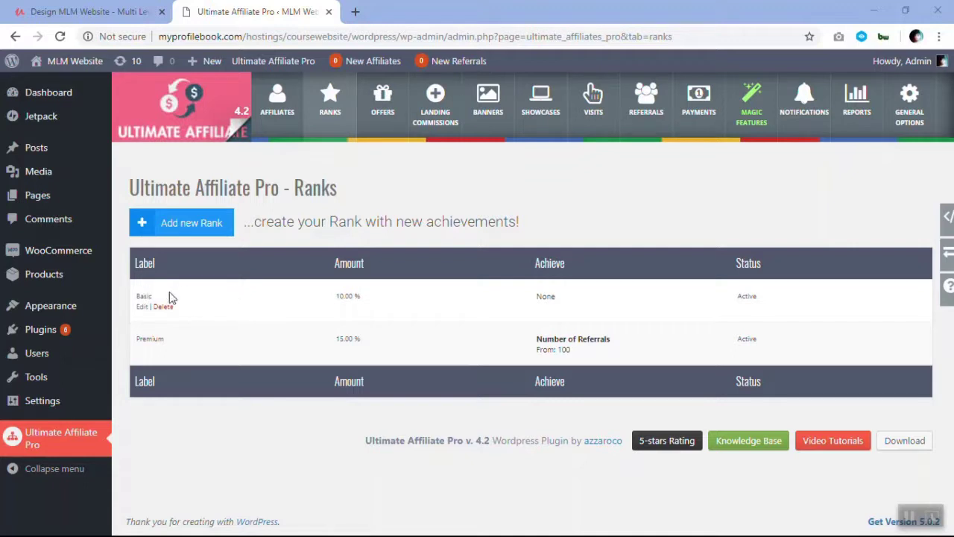
mouse_move(202, 339)
mouse_move(339, 302)
mouse_move(571, 348)
double_click(145, 296)
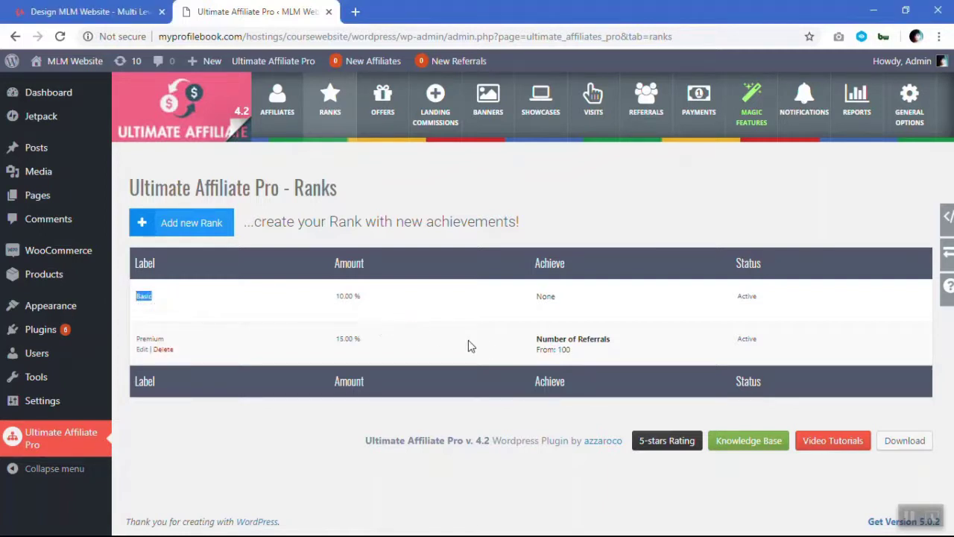
left_click(507, 343)
left_click_drag(538, 355, 592, 350)
left_click(591, 350)
- Check the Premium label and the Basic 10.00 % and Premium 15.00 % amounts
double_click(146, 339)
left_click(257, 337)
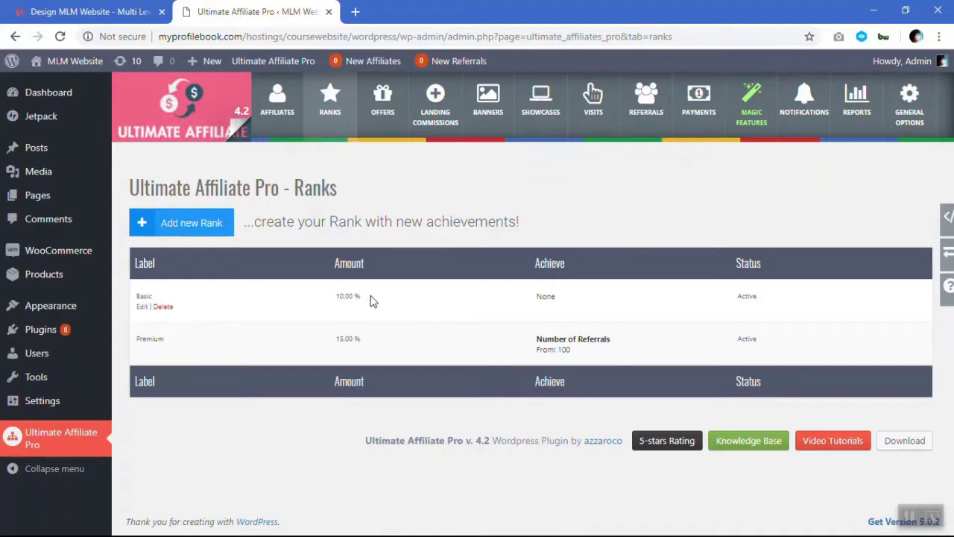
left_click_drag(367, 298, 313, 300)
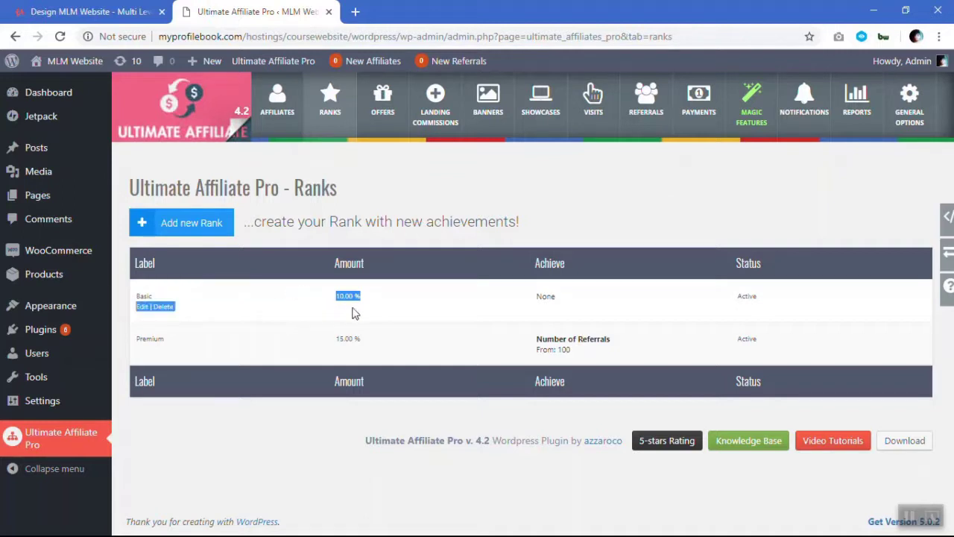
left_click(382, 302)
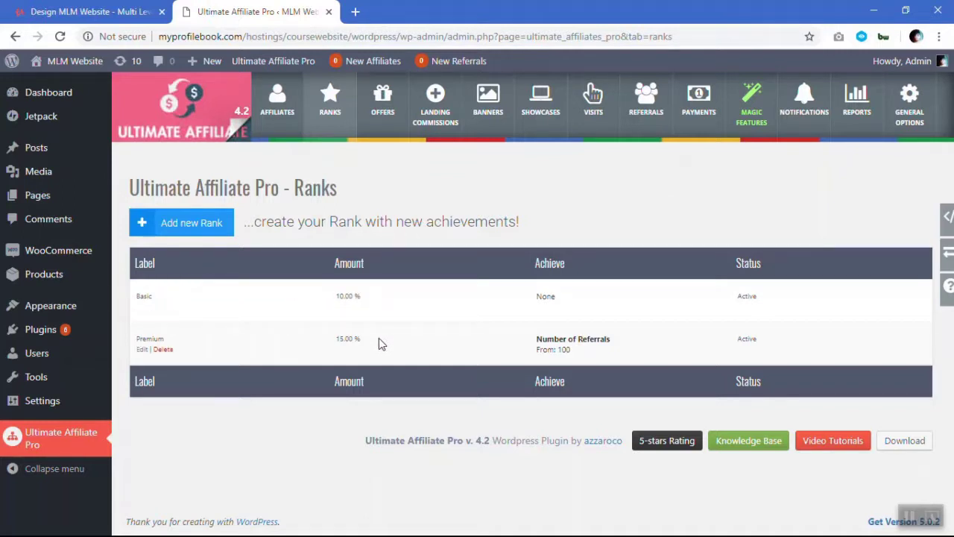
left_click_drag(379, 342, 315, 340)
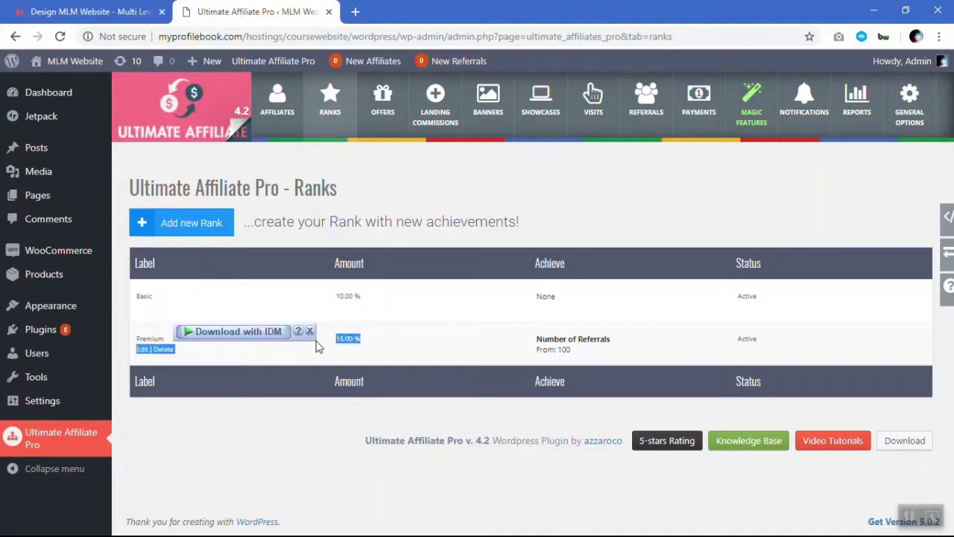
left_click(315, 352)
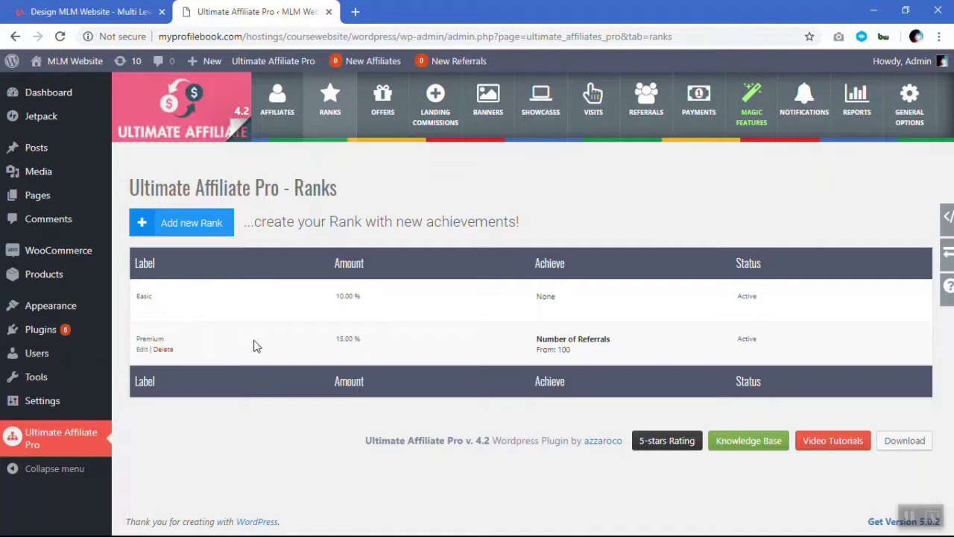
- Add a new rank (slug rank_3) labelled Gold, describing it as 'For the IAst rank'
left_click(207, 232)
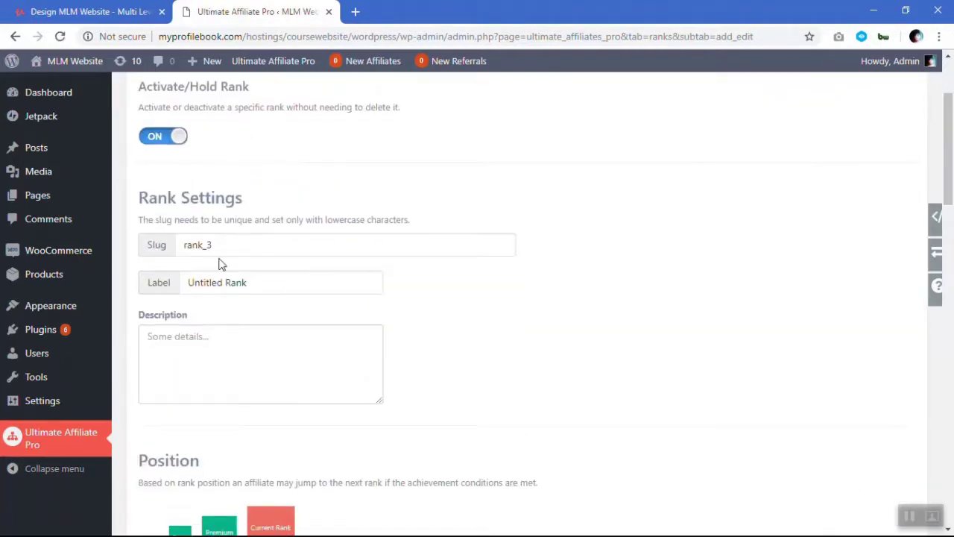
left_click_drag(233, 248, 178, 249)
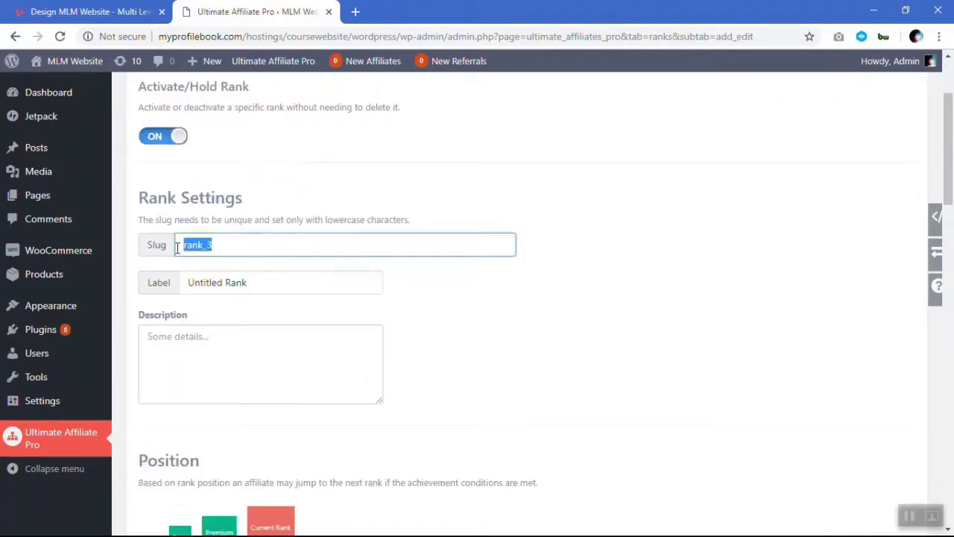
left_click_drag(313, 281, 153, 266)
key("BackSpace")
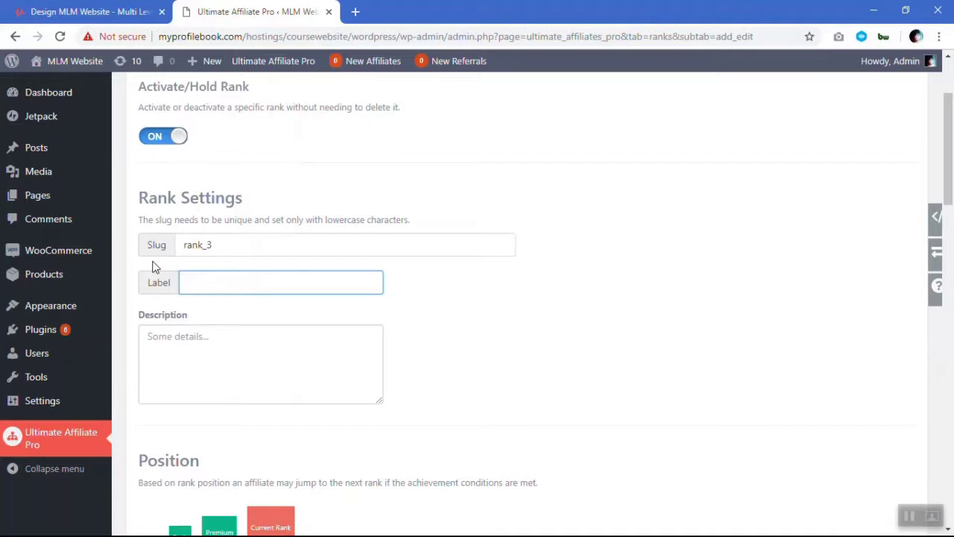
type("gold")
key("BackSpace")
key("BackSpace")
type("GO")
key("BackSpace")
type("old")
scroll(255, 292, "down", 1)
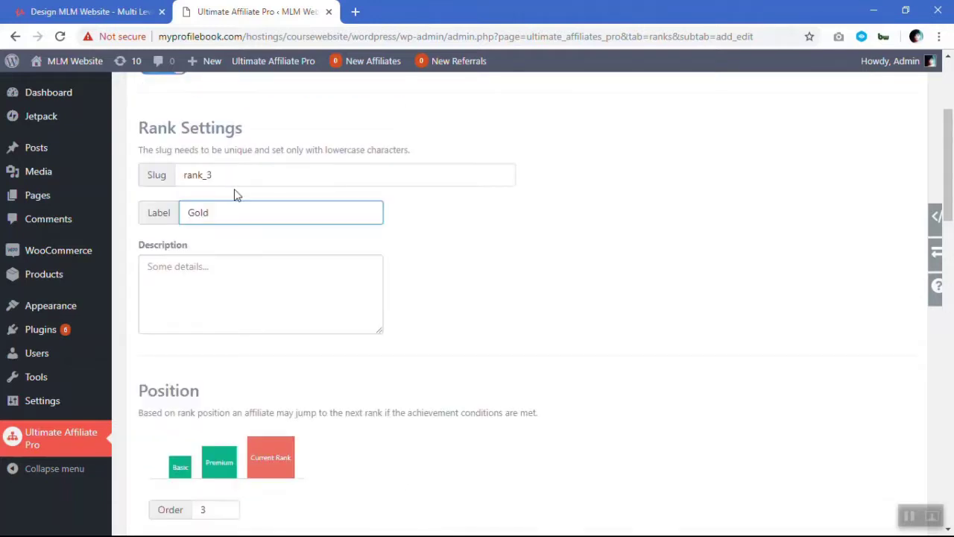
left_click(236, 292)
type("F")
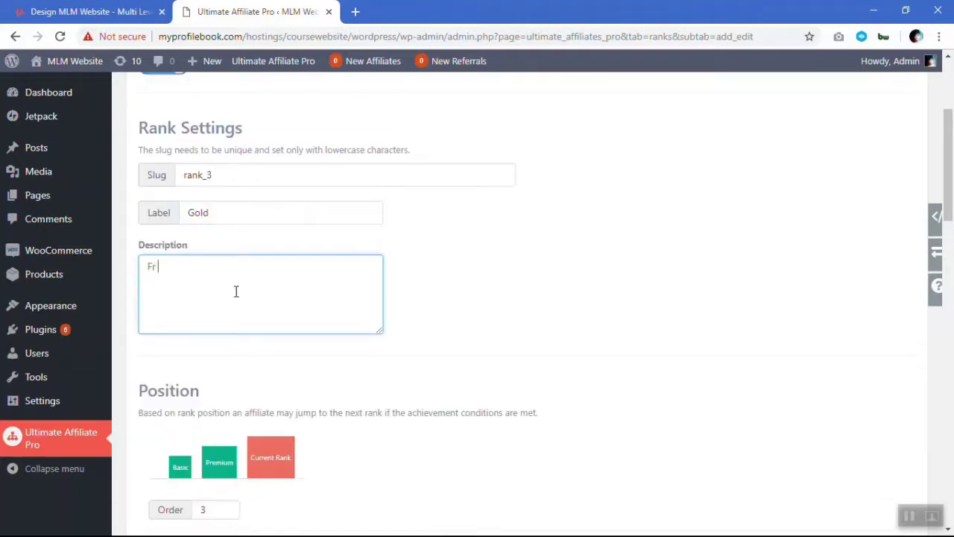
type("or the IA")
type("st ran")
type("k!")
- Set the Gold rank amount to a 50 percentage
scroll(237, 290, "down", 3)
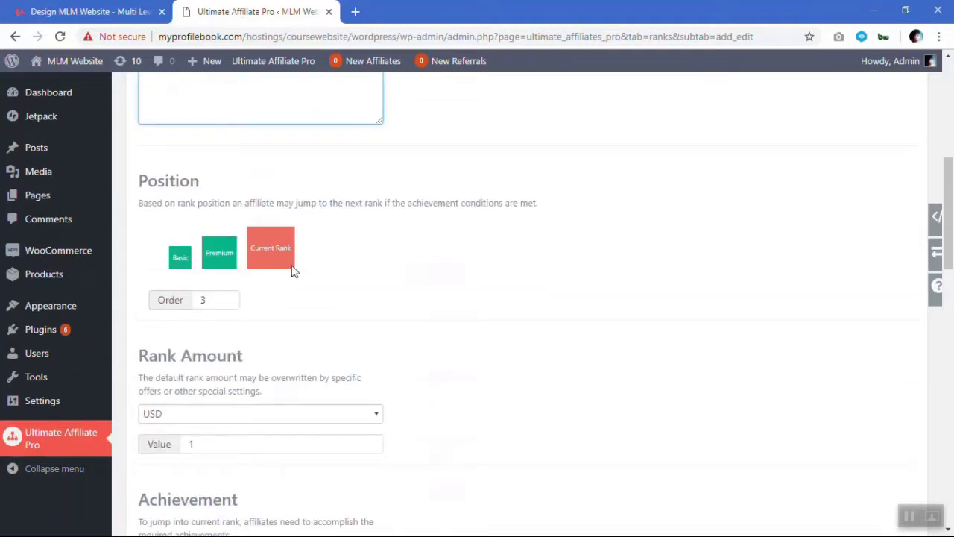
scroll(283, 298, "down", 2)
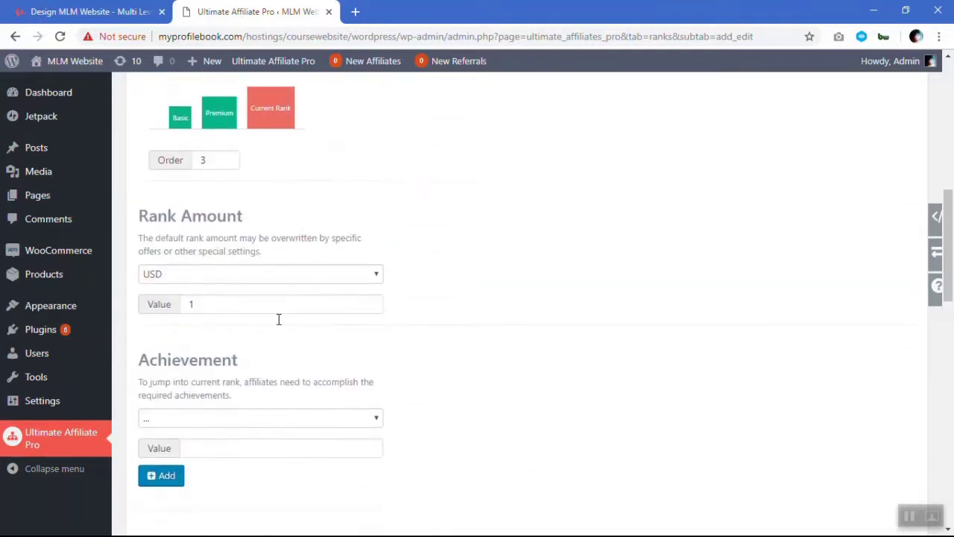
left_click(213, 304)
left_click(185, 277)
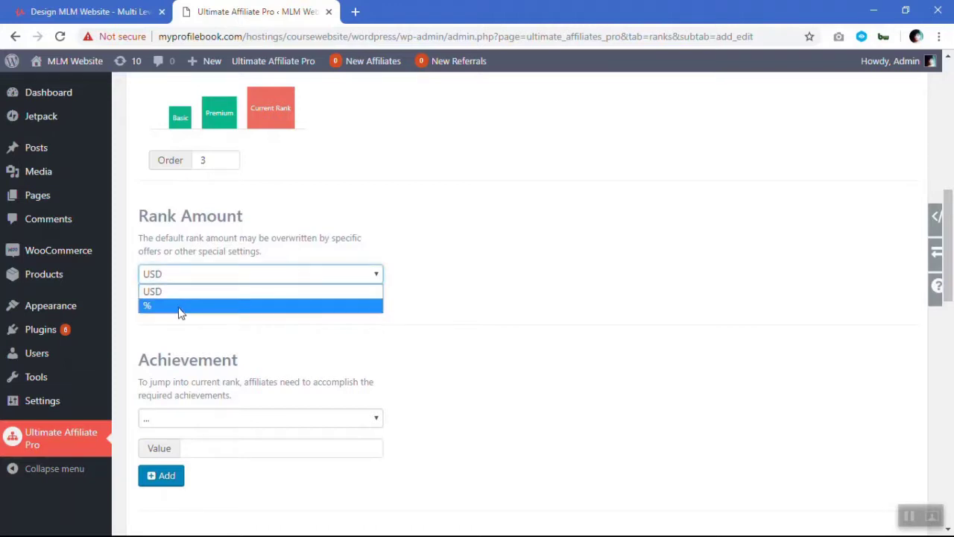
left_click(179, 305)
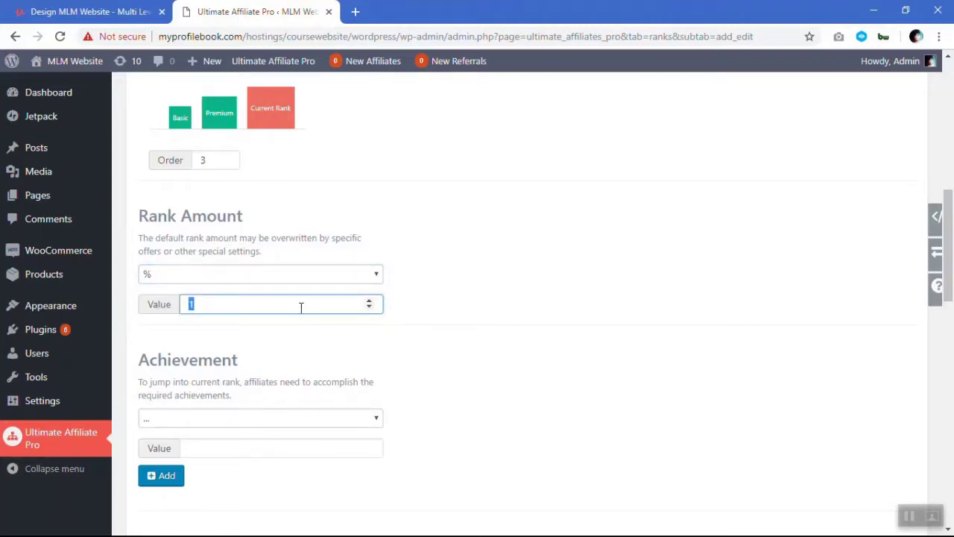
type("49.97")
left_click(431, 360)
left_click(253, 312)
- Add a Number of Referrals achievement of 300 and choose the yellow rank colour
scroll(264, 303, "up", 4)
scroll(264, 302, "down", 1)
scroll(269, 343, "down", 1)
scroll(269, 342, "down", 2)
left_click(219, 347)
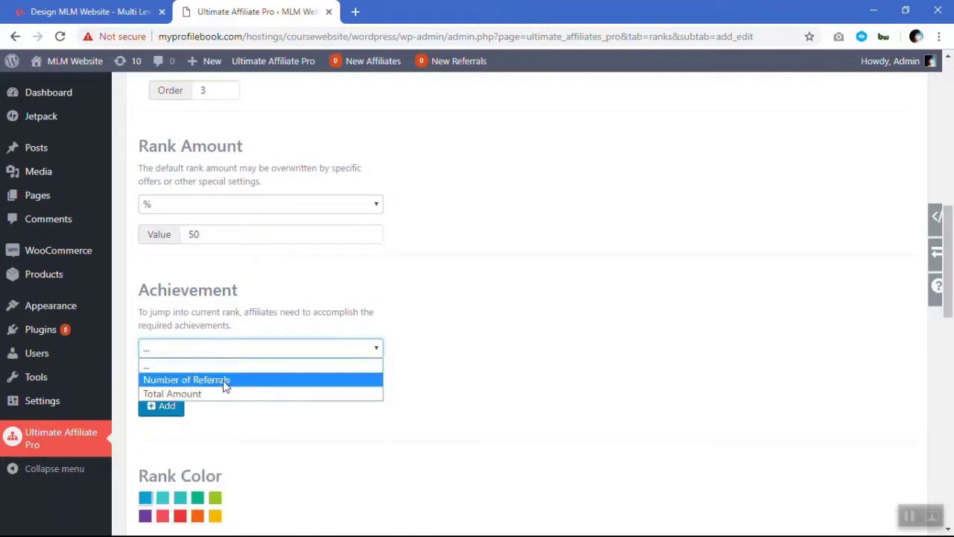
left_click(225, 381)
left_click(205, 379)
type("1")
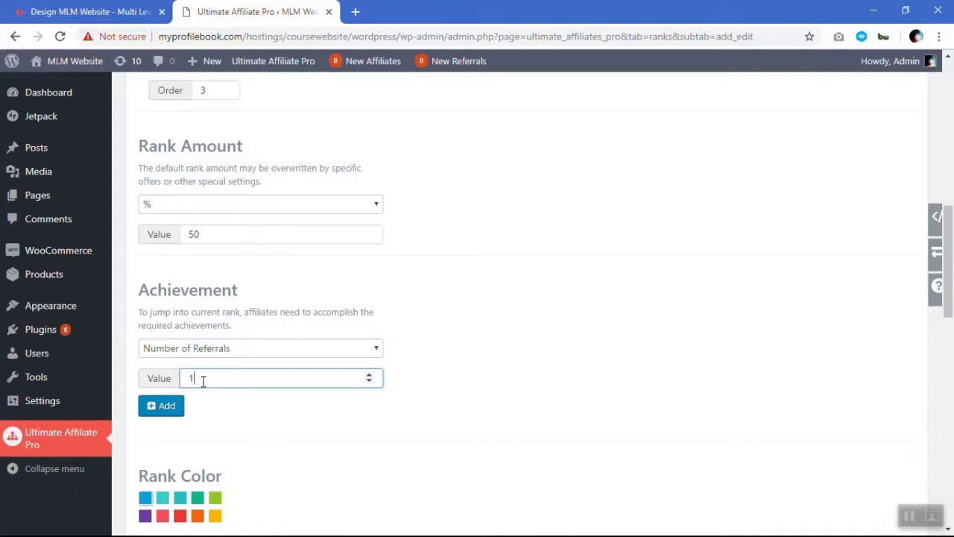
key("BackSpace")
type("300")
left_click(164, 407)
scroll(246, 430, "down", 4)
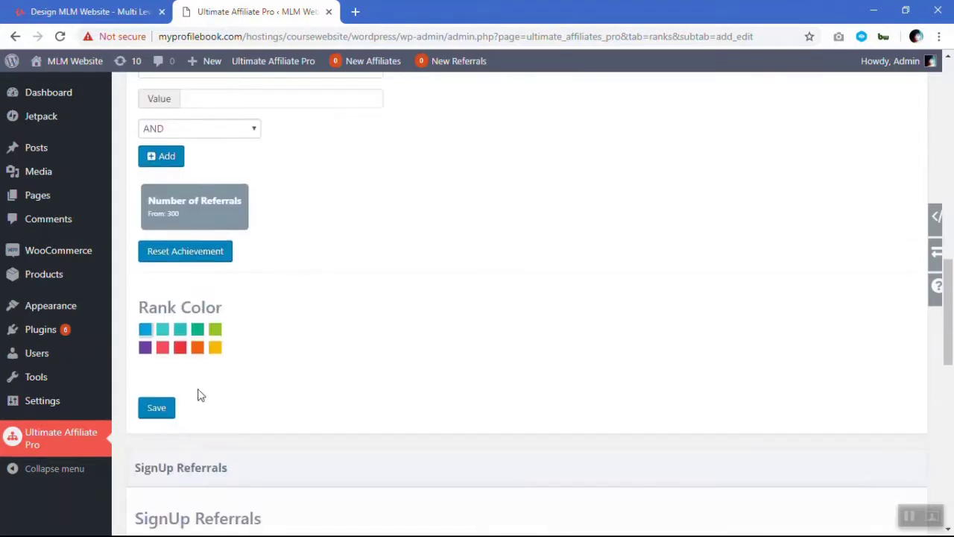
left_click(215, 346)
- Save the Gold rank and confirm its 50.00 % amount in the Ranks list
left_click(158, 410)
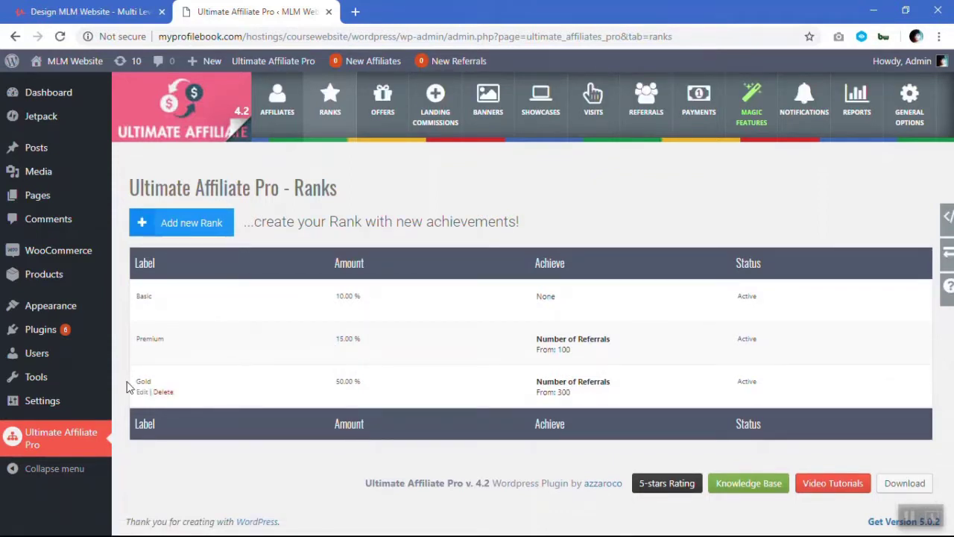
left_click_drag(317, 388, 390, 388)
left_click(394, 389)
- Go to the Notifications list and activate a new notification
left_click(820, 110)
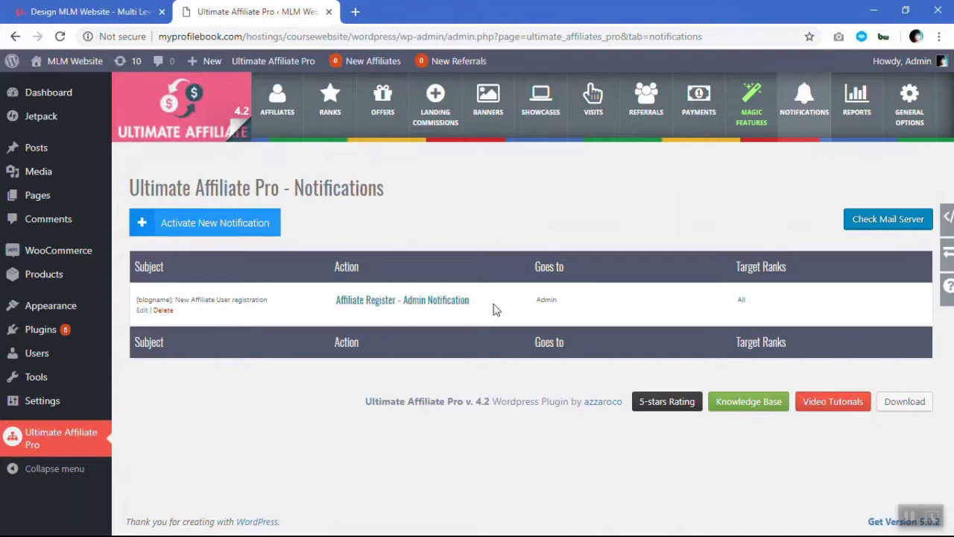
left_click(192, 226)
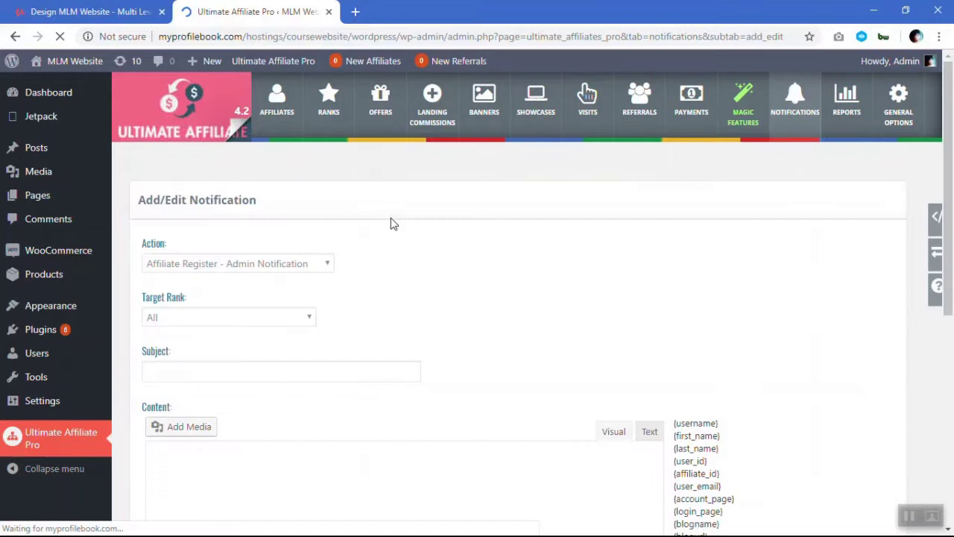
- Choose Affiliate Register - User Notification as the notification action
scroll(390, 221, "down", 1)
left_click(253, 194)
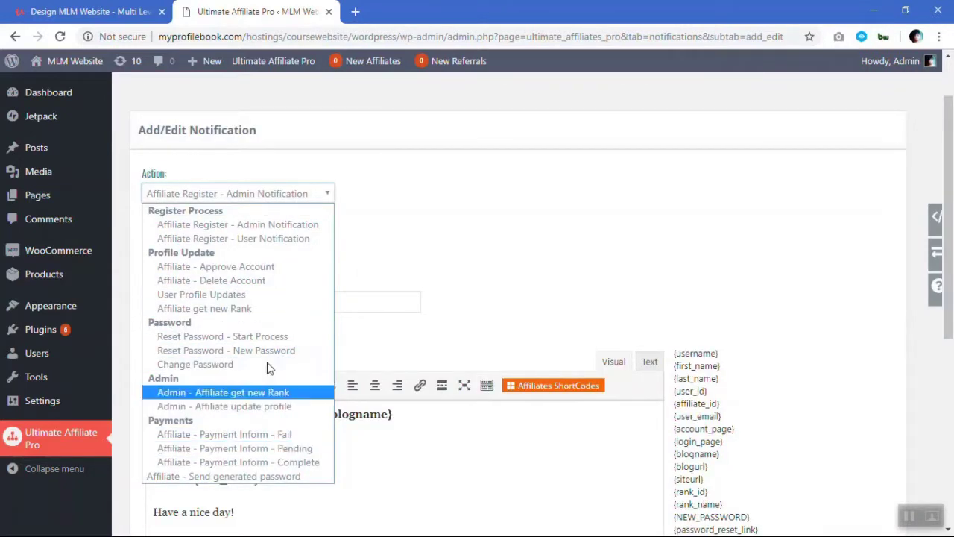
left_click(268, 239)
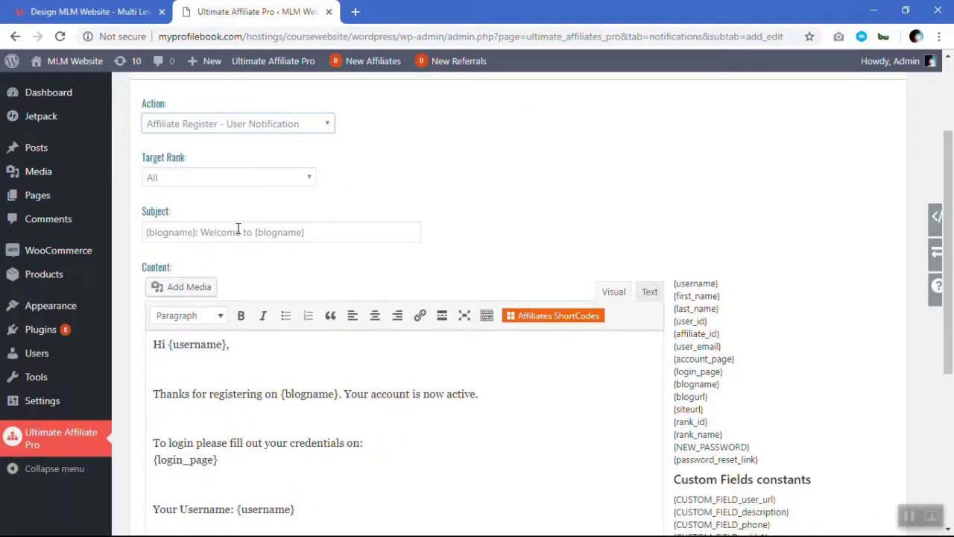
- Replace the trailing {blogname} in the subject with 'The System'
scroll(238, 229, "down", 2)
left_click_drag(318, 162, 256, 166)
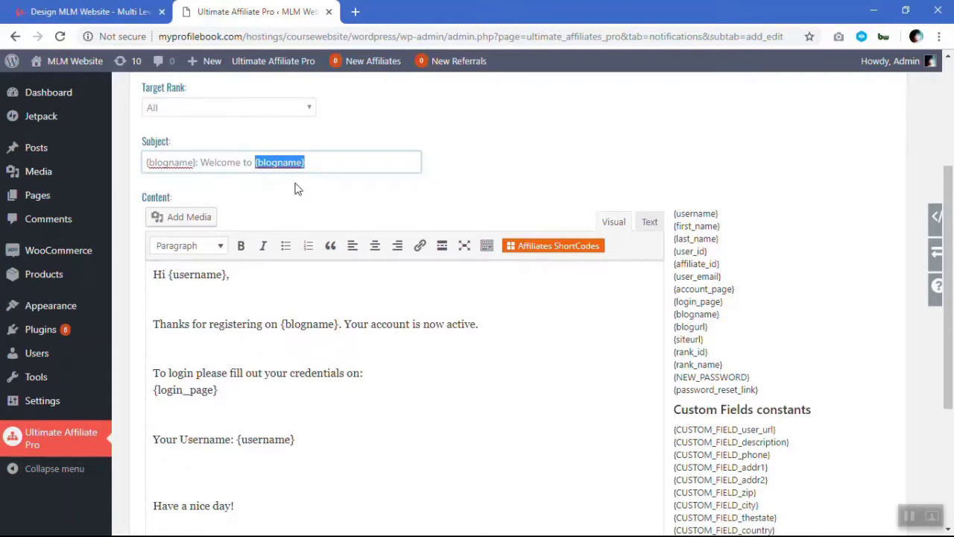
key("BackSpace")
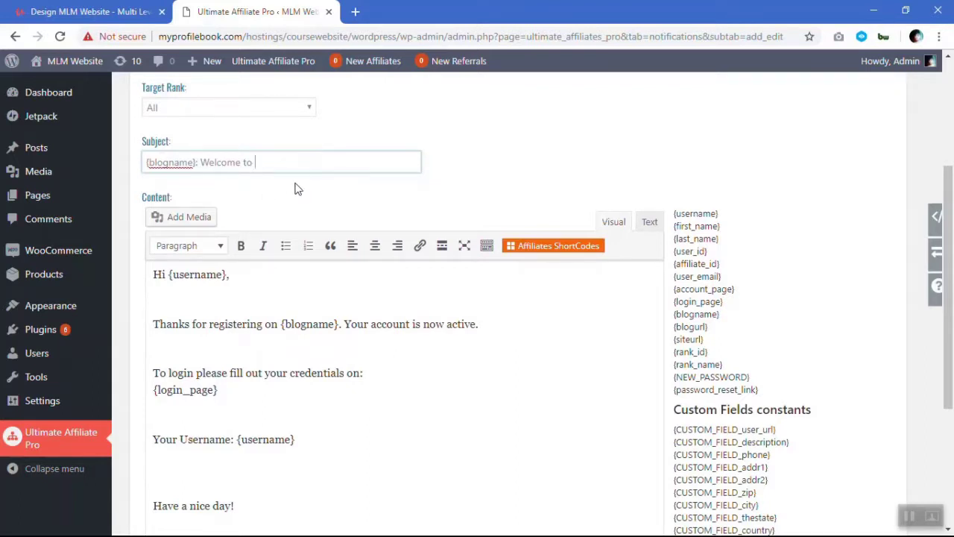
type("The System")
left_click(462, 341)
scroll(313, 410, "down", 2)
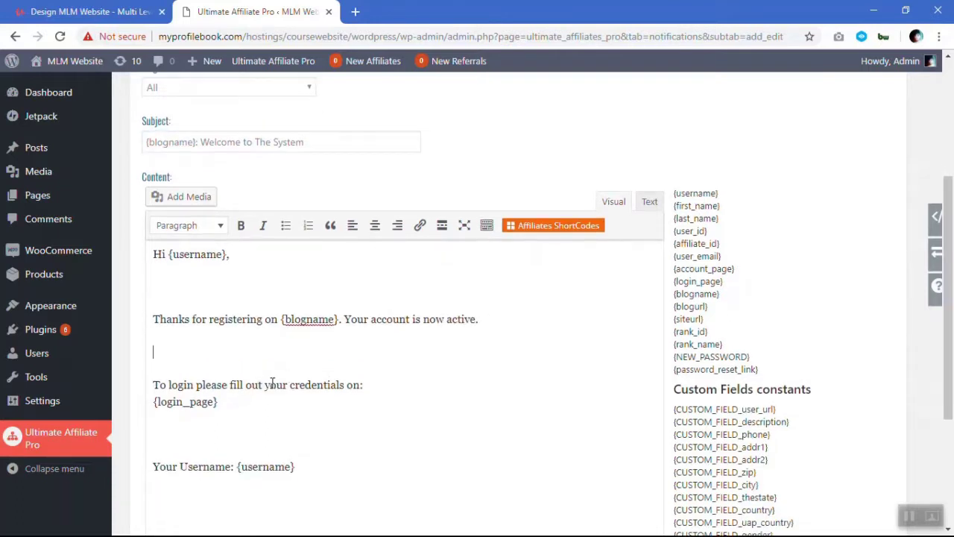
scroll(216, 387, "down", 2)
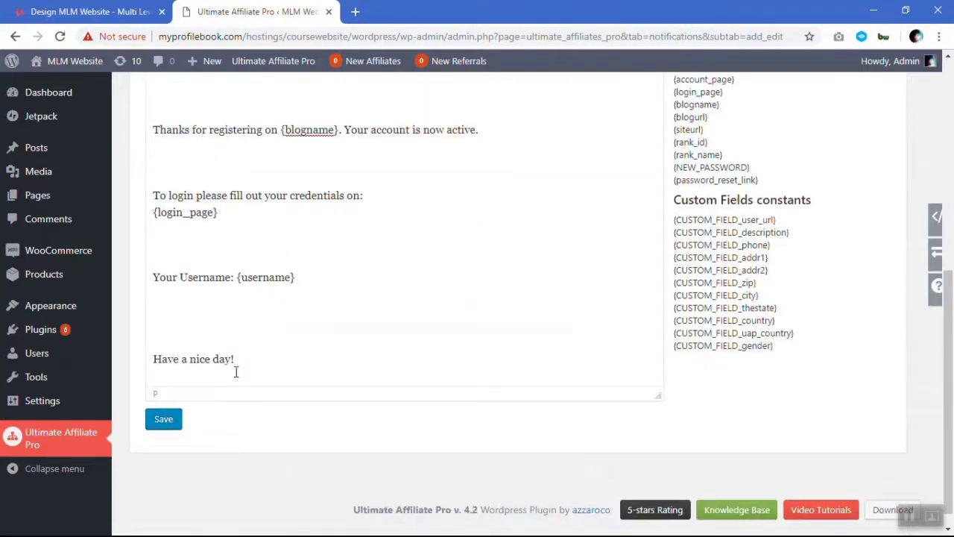
scroll(584, 379, "down", 1)
- Save the notification and compare its Affiliate recipient with the admin notification's Admin recipient
left_click(163, 400)
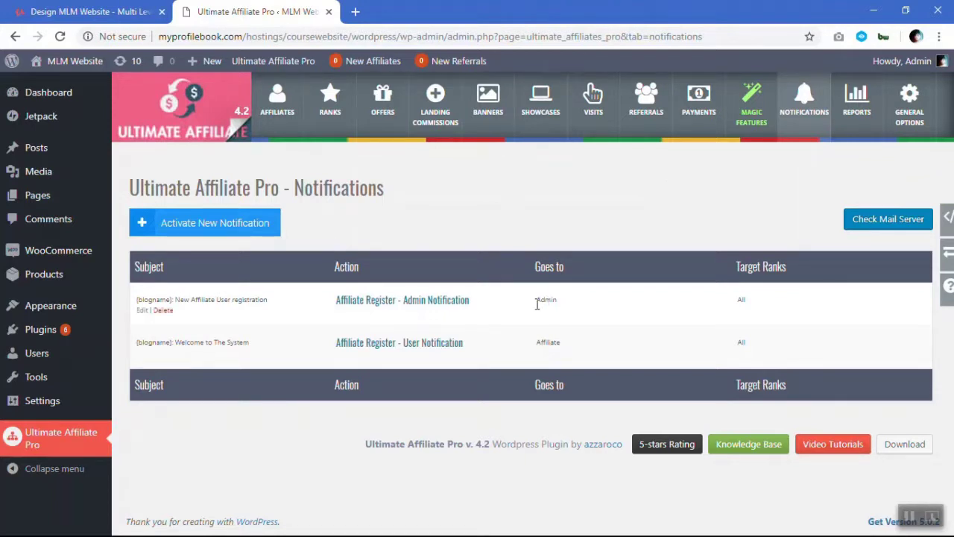
left_click_drag(535, 302, 567, 305)
left_click(570, 313)
left_click_drag(579, 301, 511, 305)
left_click(510, 324)
mouse_move(514, 344)
left_mouse_down()
mouse_move(575, 348)
mouse_move(510, 355)
left_mouse_up()
left_click(590, 348)
left_click(509, 354)
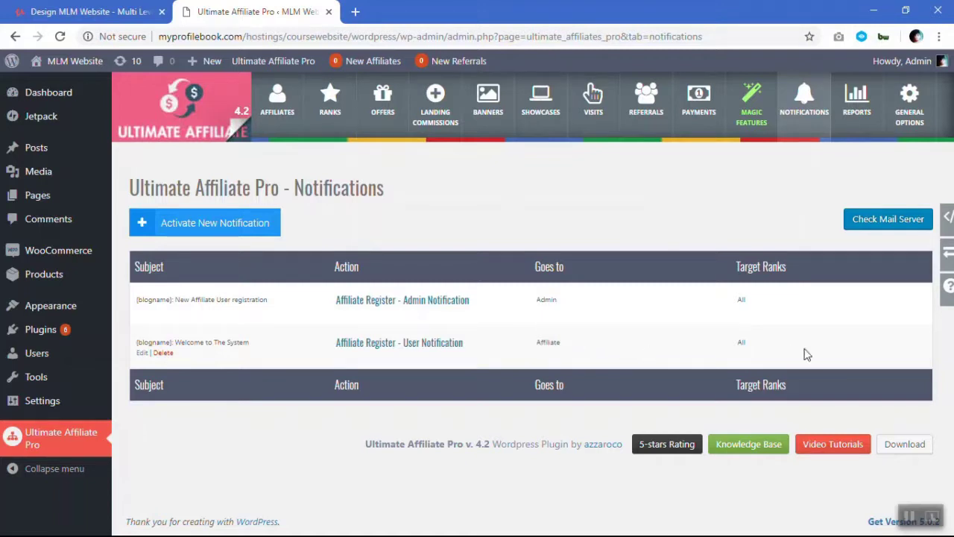